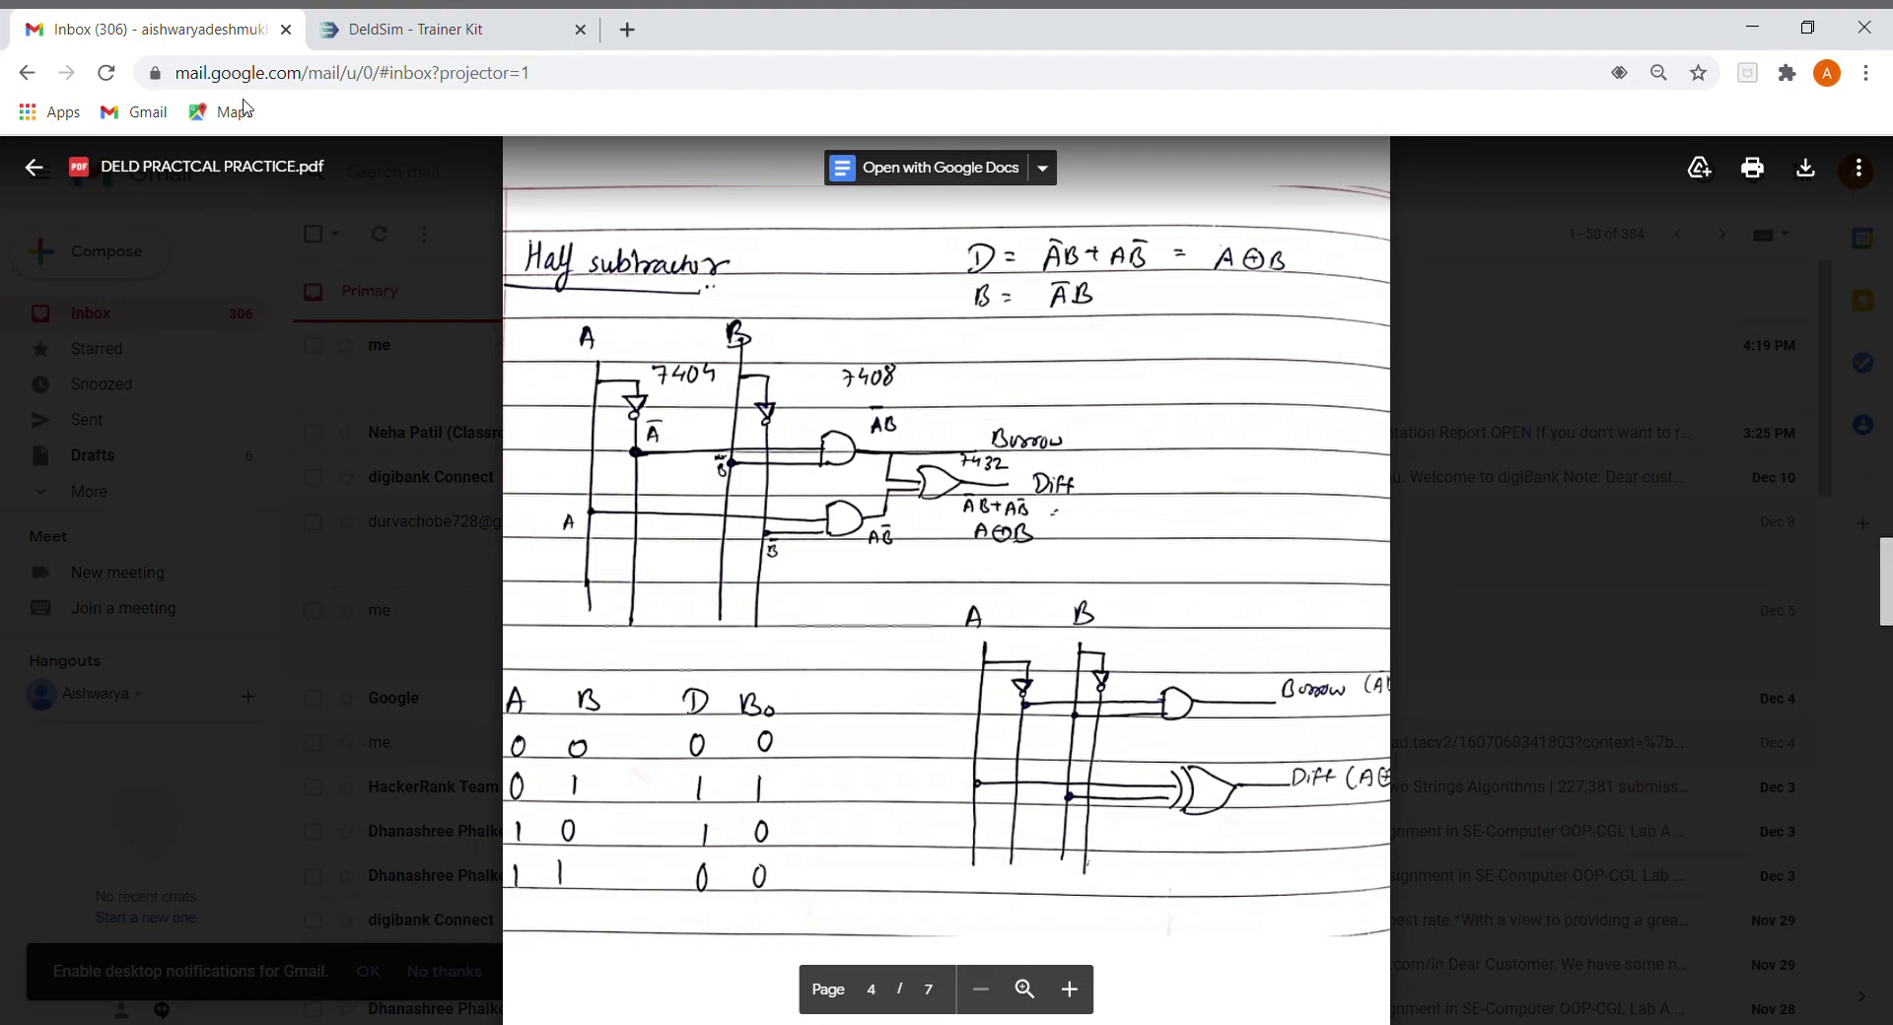
Step: In DeldSim, place the 74LS04 hex inverter on IC base 1
left_click(336, 40)
left_click(135, 176)
left_click(243, 625)
scroll(916, 656, "down", 1)
scroll(790, 592, "up", 1)
left_click(712, 588)
left_click(1391, 939)
Step: Place the 74LS08 AND chip on base 2, then begin adding a chip to base 3
left_click(133, 175)
left_click(635, 692)
scroll(1026, 664, "down", 2)
left_click(919, 472)
left_click(1386, 922)
left_click(112, 182)
left_click(974, 635)
scroll(891, 666, "down", 4)
Step: Place the 74LS32 on base 3 and wire pin 7 of all three chips to GND
left_click(1375, 937)
left_click_drag(203, 705, 1008, 997)
left_click_drag(540, 700, 1006, 994)
left_click_drag(876, 701, 880, 949)
left_click_drag(1019, 998, 1007, 997)
Step: Connect pin 20 of the 74LS04, 74LS08 and 74LS32 to VCC
left_click_drag(312, 590, 1007, 345)
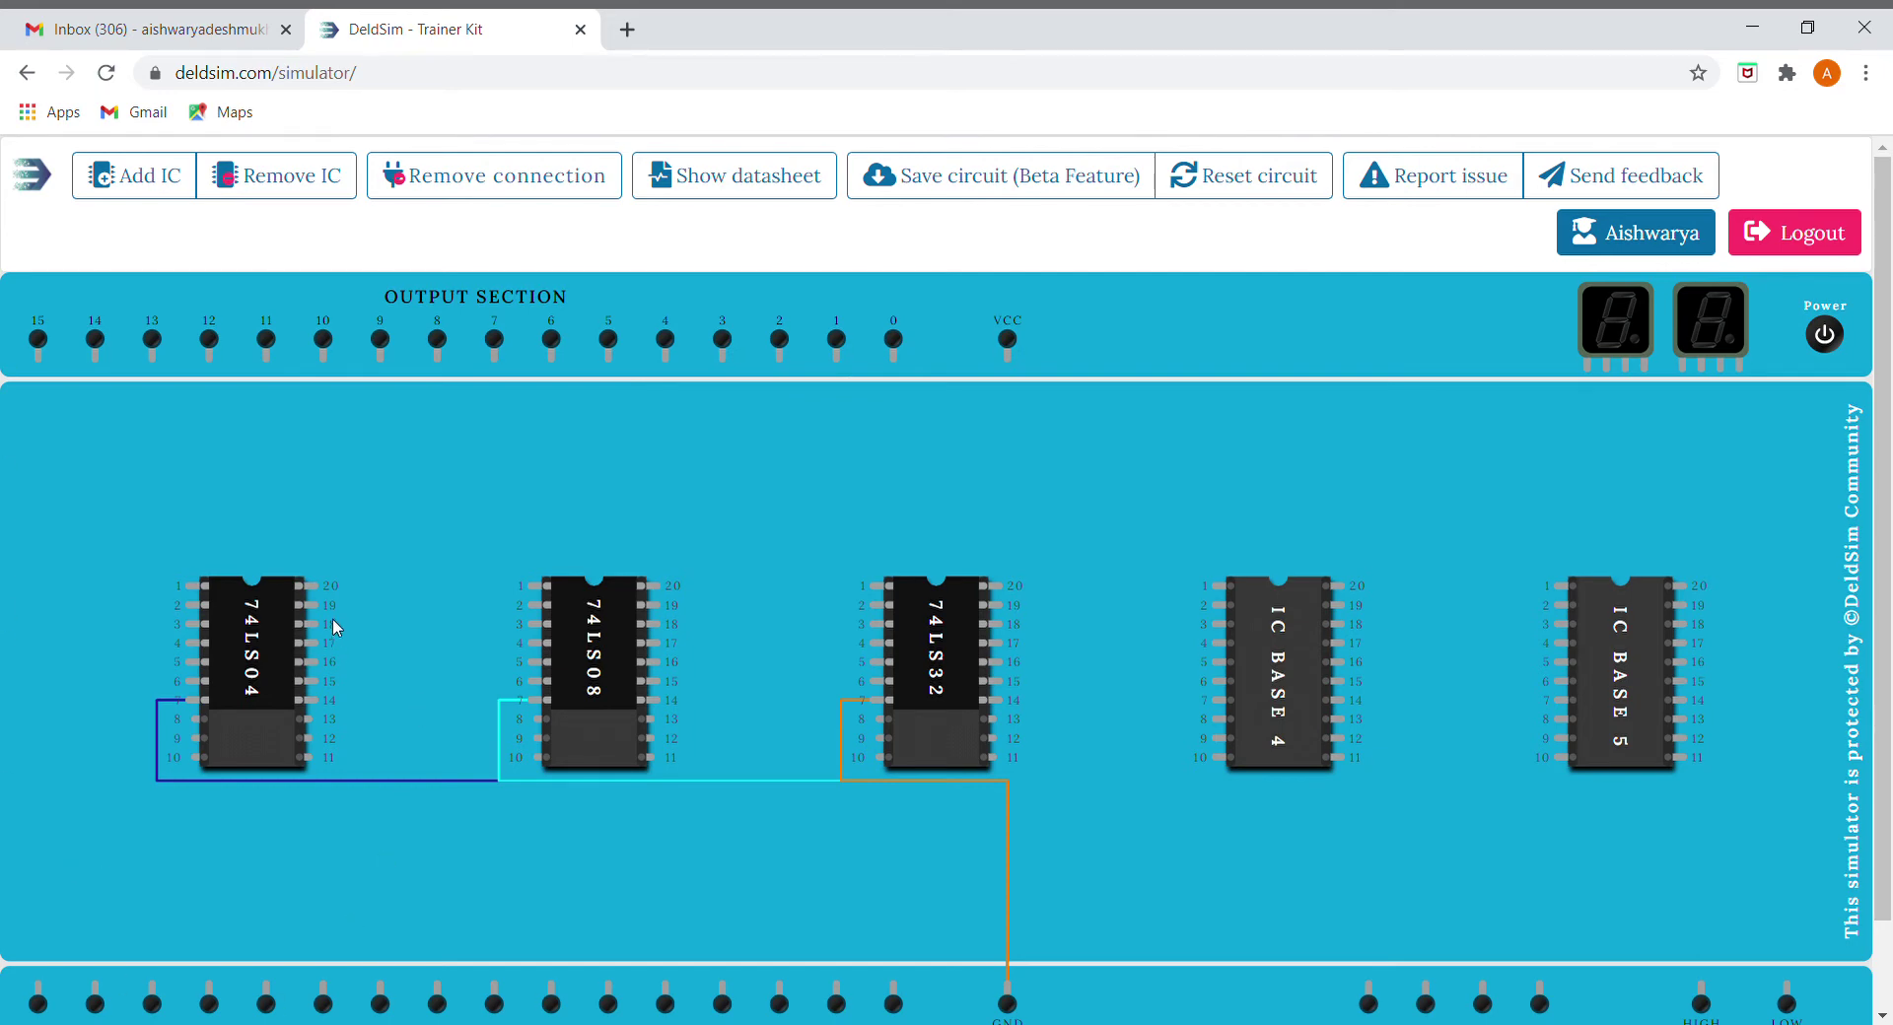
left_click_drag(312, 588, 1008, 345)
left_click_drag(667, 583, 1008, 345)
left_click_drag(997, 587, 1008, 347)
Step: Consult the half-subtractor notes in Gmail, then wire 74LS04 pin 1 to an input switch
left_click(193, 22)
left_click(473, 30)
left_click_drag(198, 587, 838, 995)
left_click_drag(192, 606, 894, 994)
Step: Connect 74LS04 pin 2 to 74LS08 pin 1 and 74LS08 pin 2 to an input switch
left_click(89, 17)
left_click(372, 27)
left_click(182, 604)
left_click(534, 586)
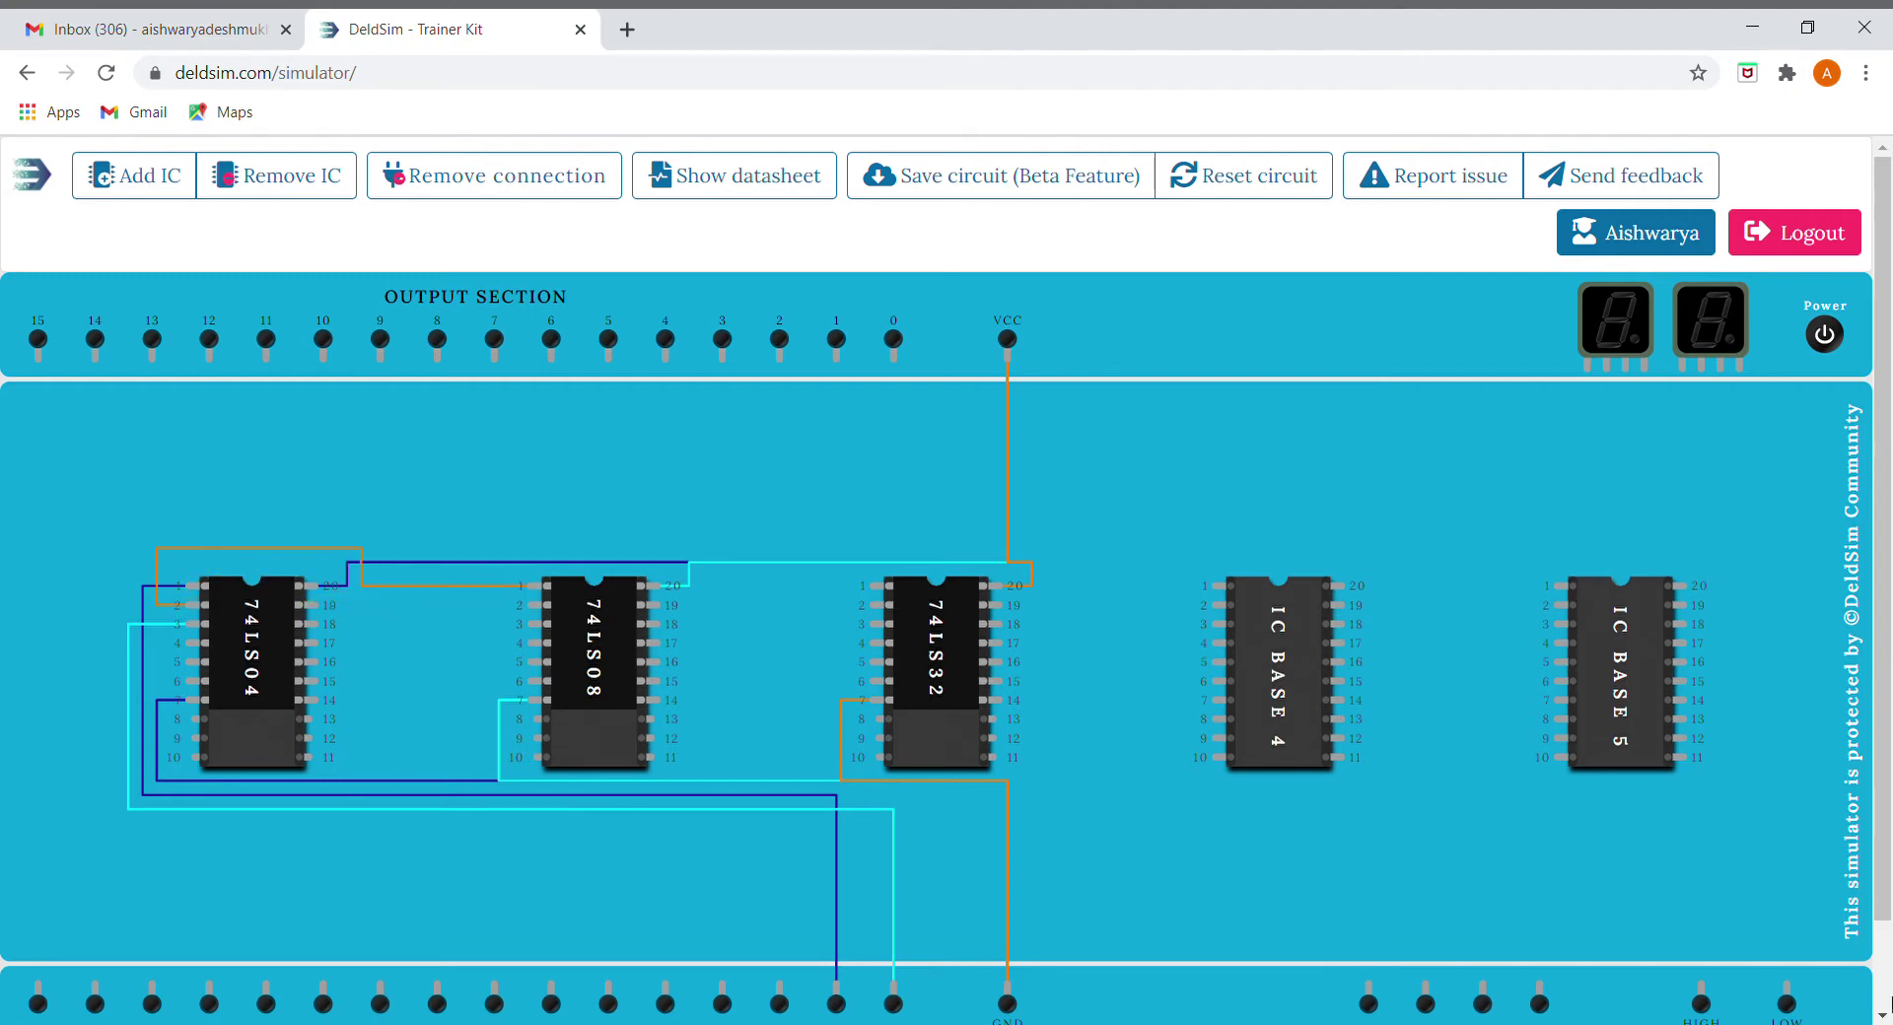
left_click(552, 605)
left_click(903, 988)
Step: Wire the 74LS08 output to 74LS32 pin 1 and recheck the diagram
mouse_move(567, 496)
left_mouse_down()
mouse_move(848, 549)
mouse_move(878, 589)
left_mouse_up()
left_click(175, 34)
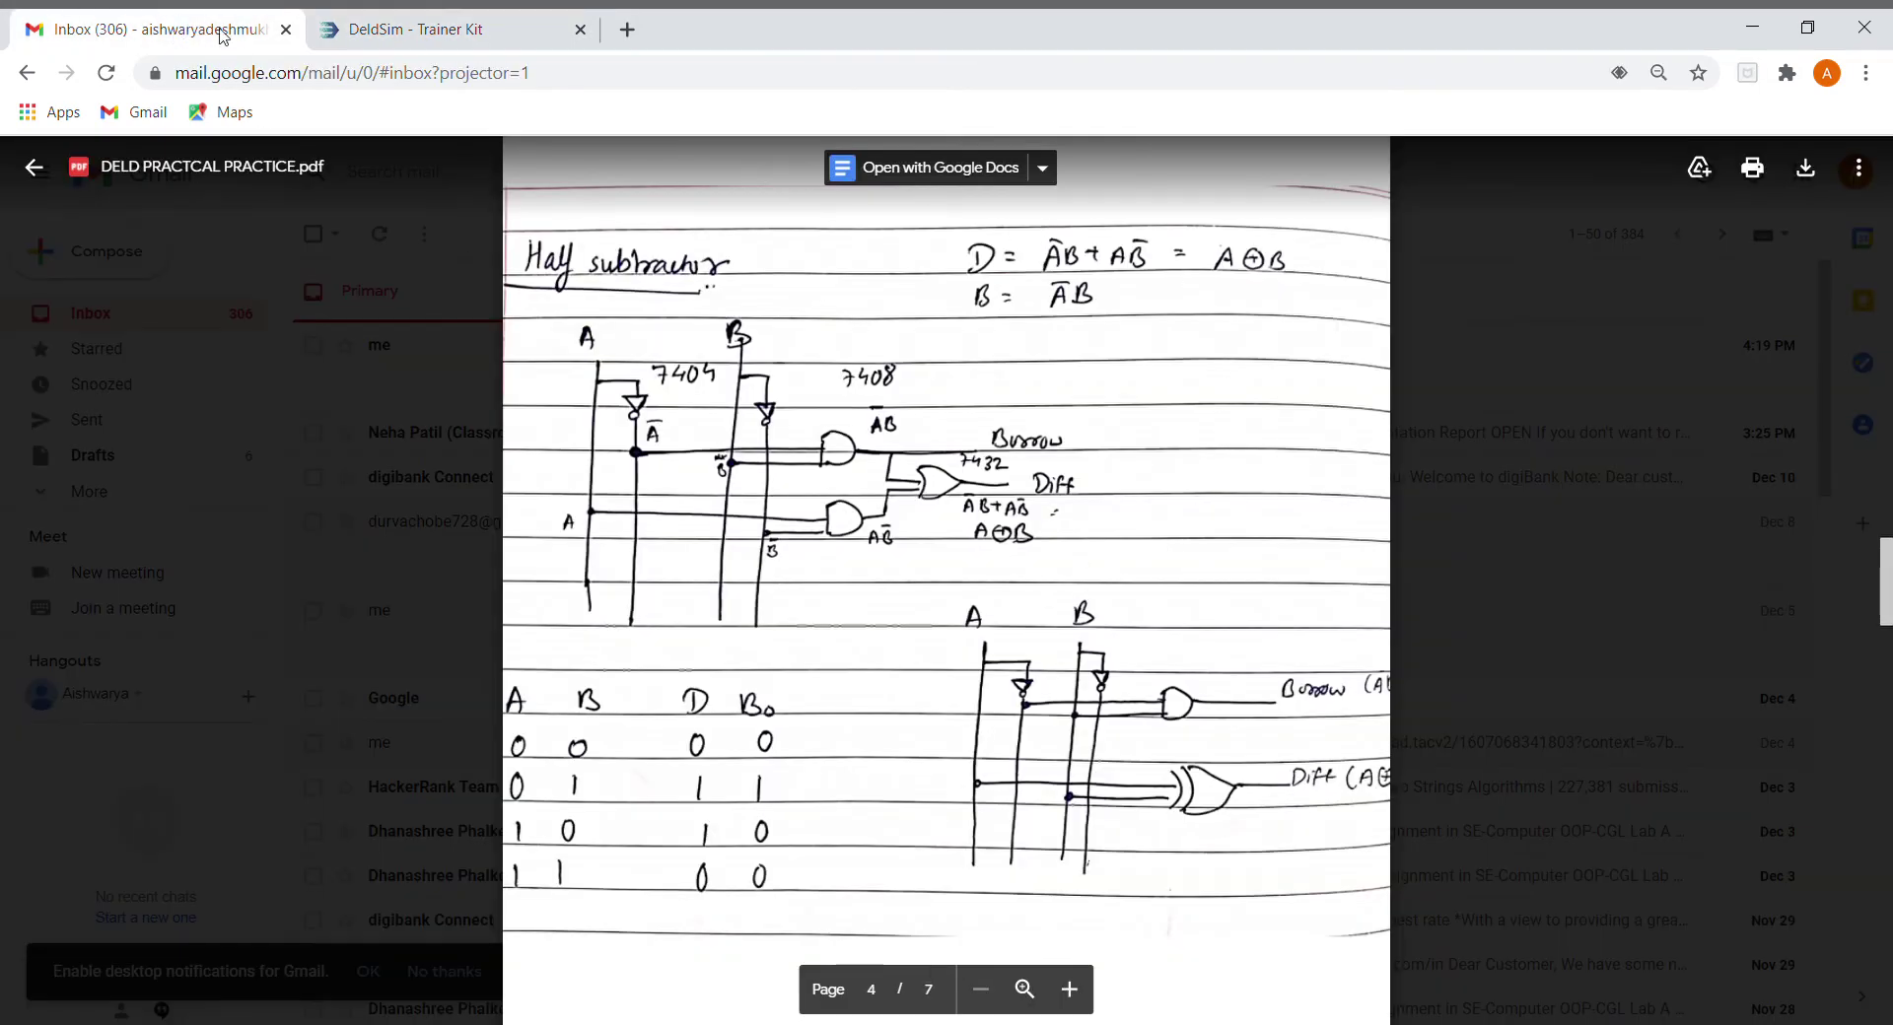
left_click(335, 37)
Step: Feed 74LS08 pins 4 and 5 from an input and 74LS04 pin 4, route pin 17 to 74LS32 pin 2, and 74LS32 to output 1
left_click_drag(804, 892, 837, 1002)
left_click_drag(544, 666, 197, 647)
left_click_drag(540, 682, 621, 564)
left_click_drag(651, 643, 798, 560)
left_click_drag(794, 452, 841, 371)
Step: Wire 74LS04 pin 3 to 74LS08 pin 9 and 74LS08 pin 17 to output 0, checking the notes
left_click(148, 29)
left_click(414, 29)
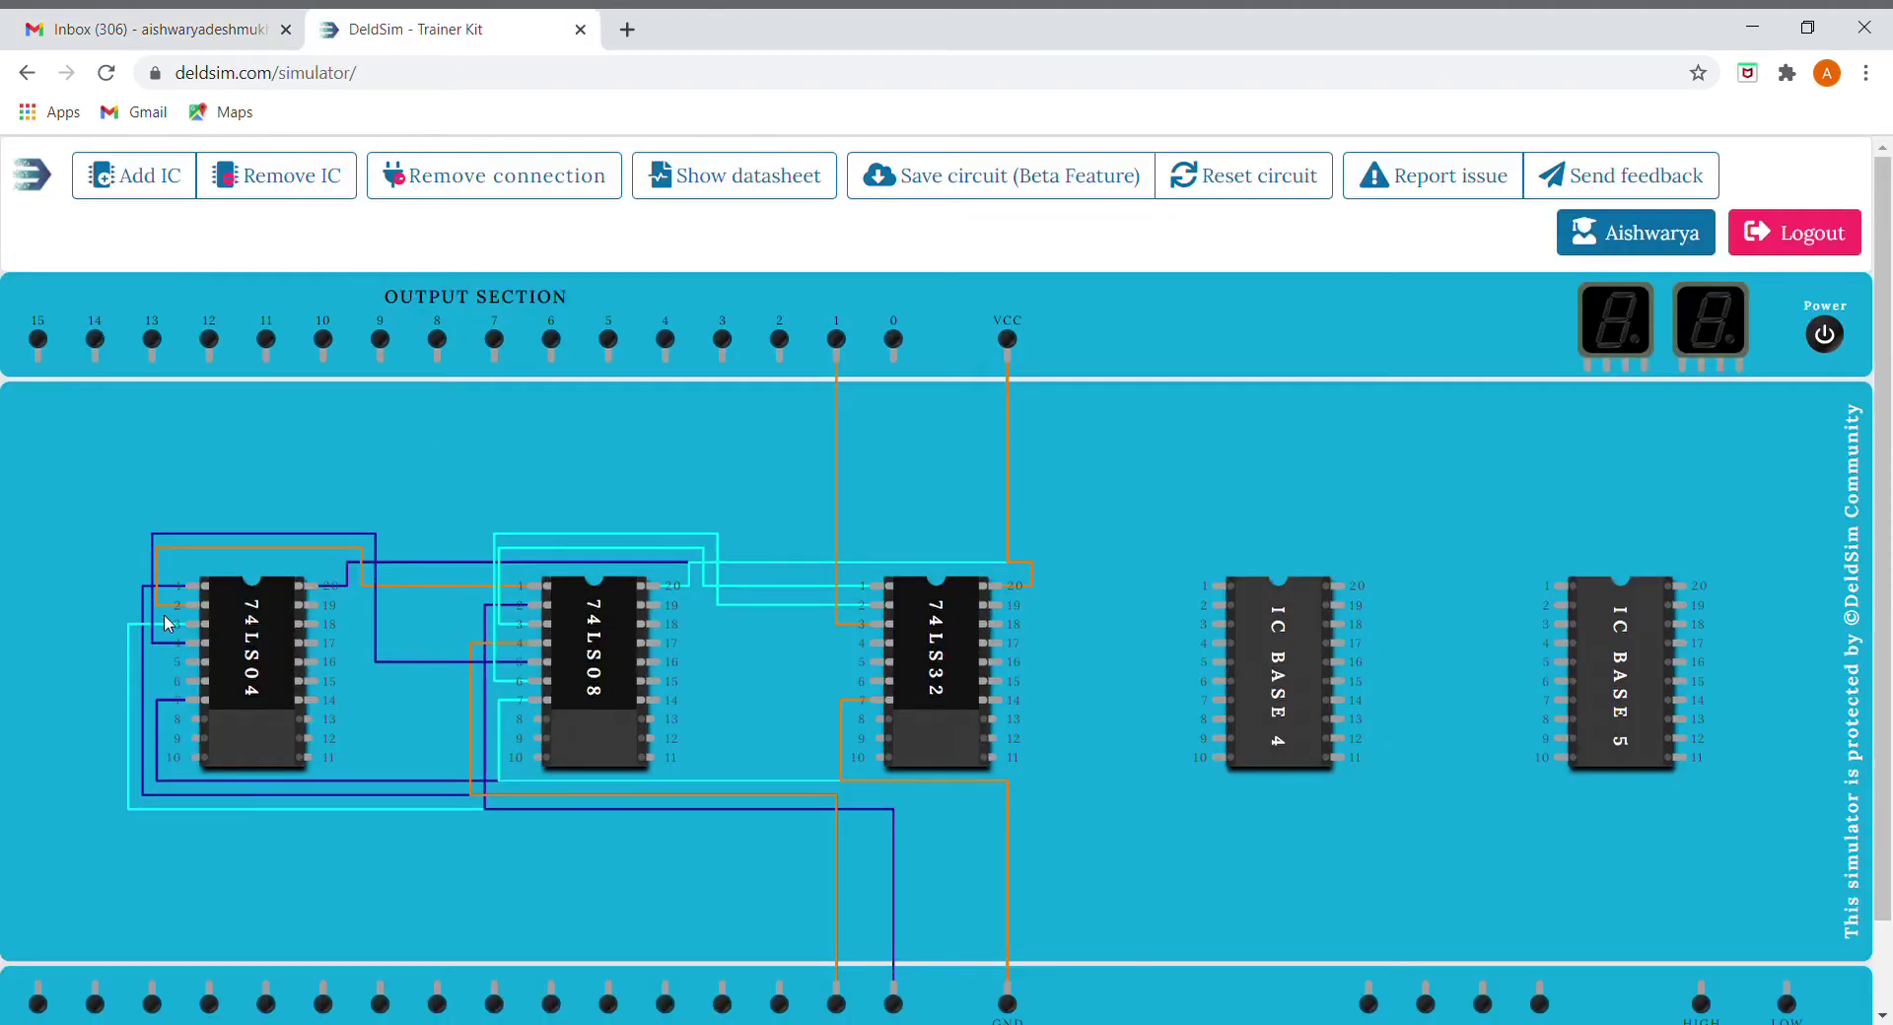
mouse_move(191, 624)
left_mouse_down()
mouse_move(514, 612)
mouse_move(541, 738)
mouse_move(697, 655)
mouse_move(680, 609)
mouse_move(657, 606)
mouse_move(908, 911)
mouse_move(900, 986)
mouse_move(881, 981)
mouse_move(894, 994)
left_mouse_up()
left_click_drag(656, 643, 908, 368)
left_click(143, 33)
Step: Review the truth table, then power on the trainer kit
scroll(680, 892, "down", 1)
left_click(434, 29)
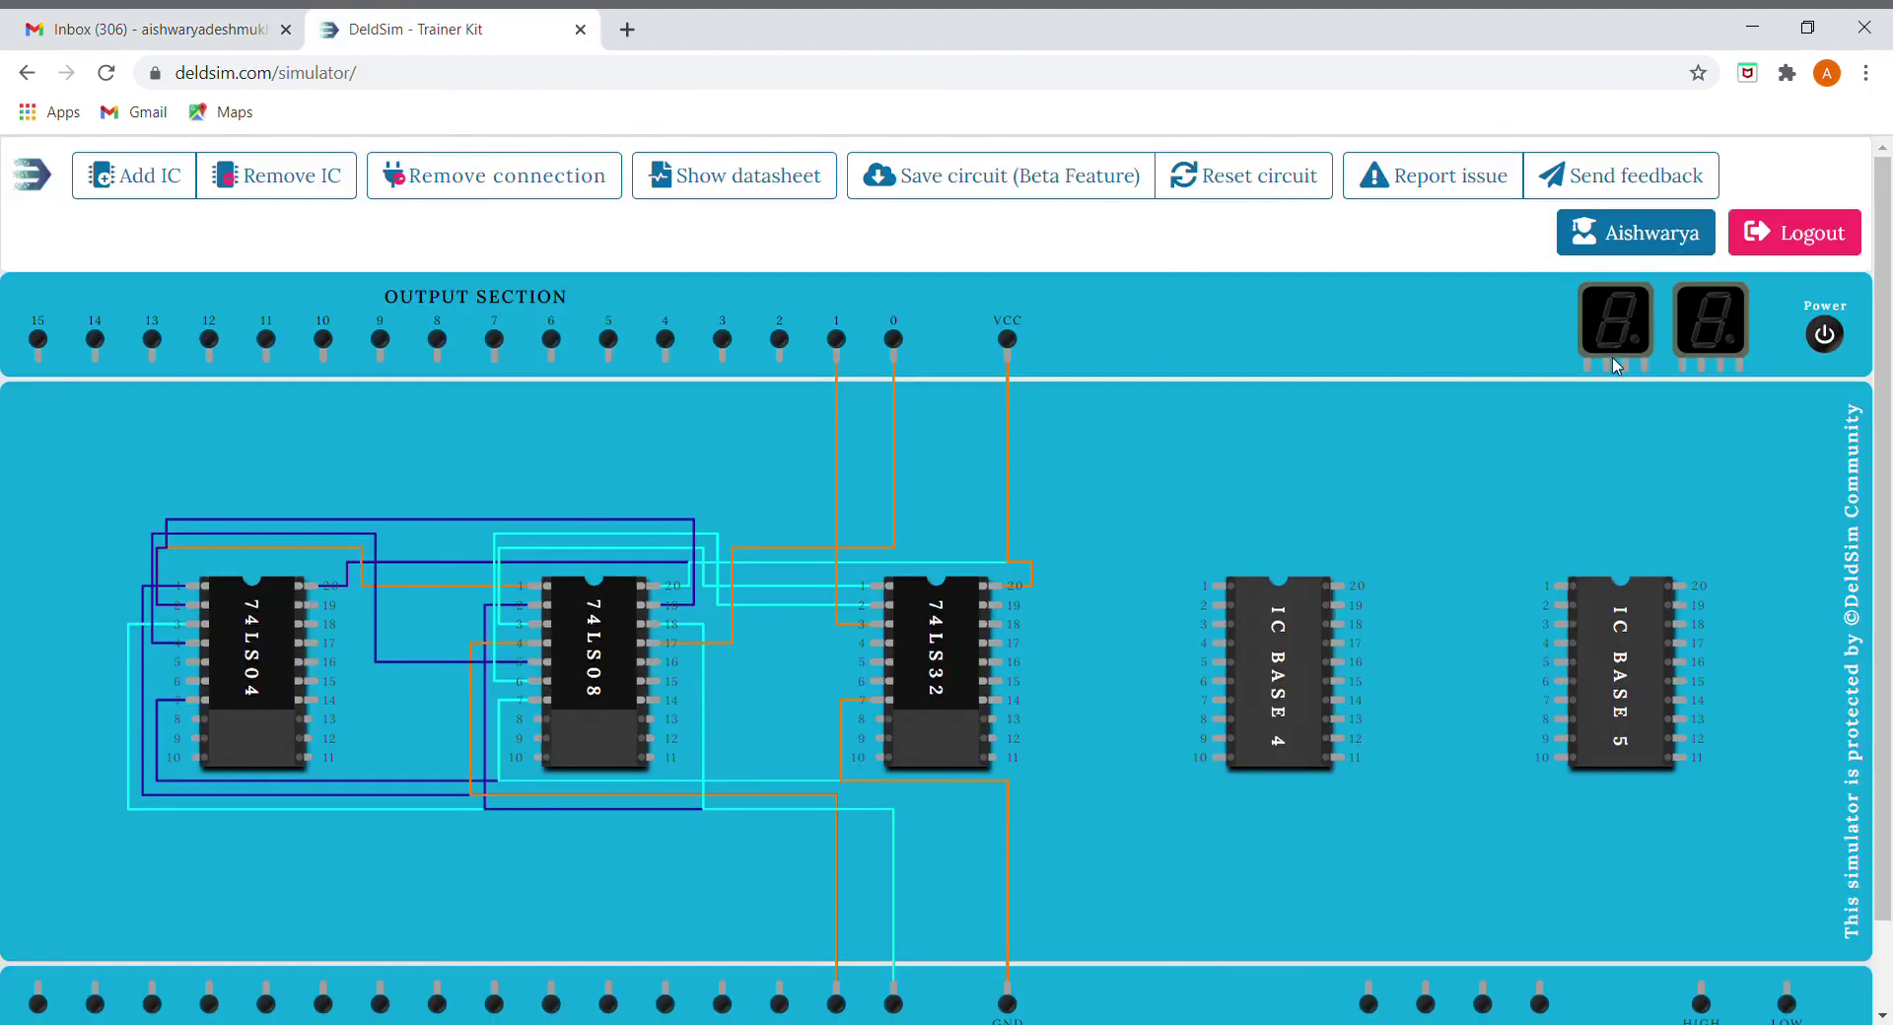
scroll(1612, 362, "down", 1)
left_click(1829, 234)
Step: Test the truth table by toggling input 0, then input 1, ending with both inputs HIGH
left_click(893, 942)
left_click(895, 940)
left_click(840, 942)
left_click(894, 941)
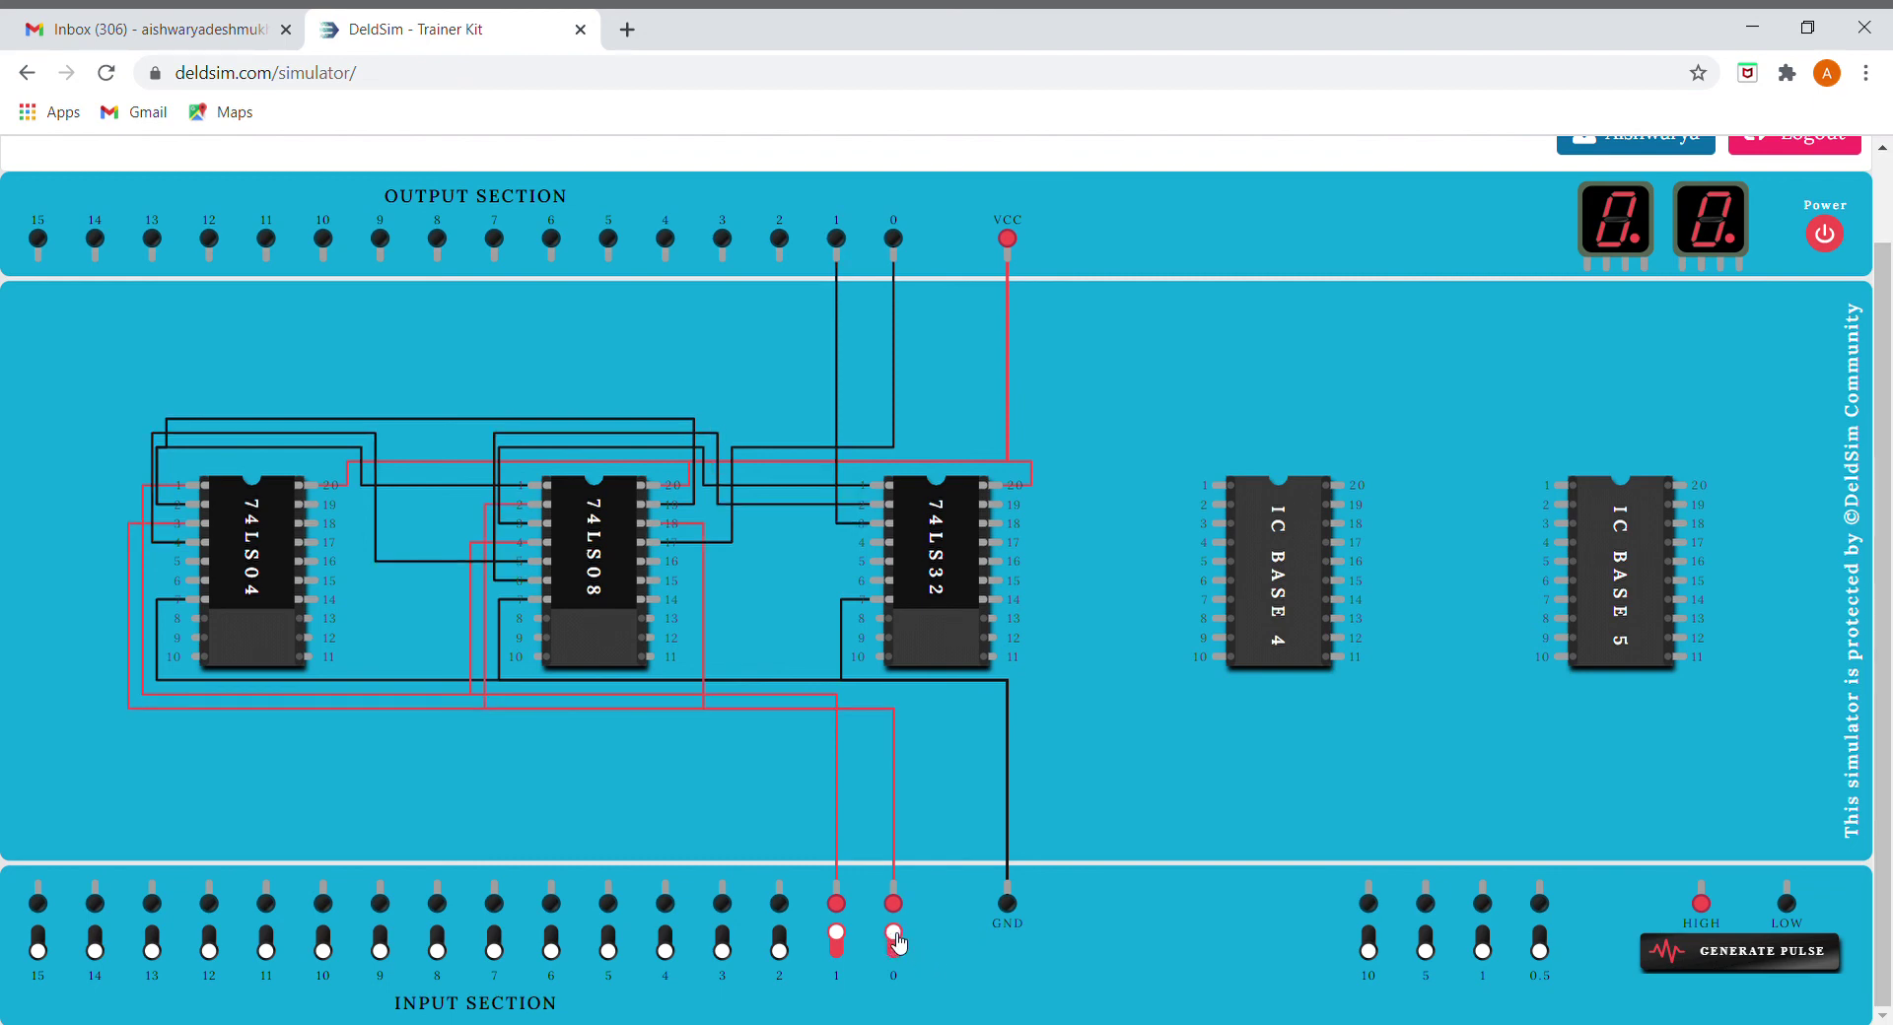